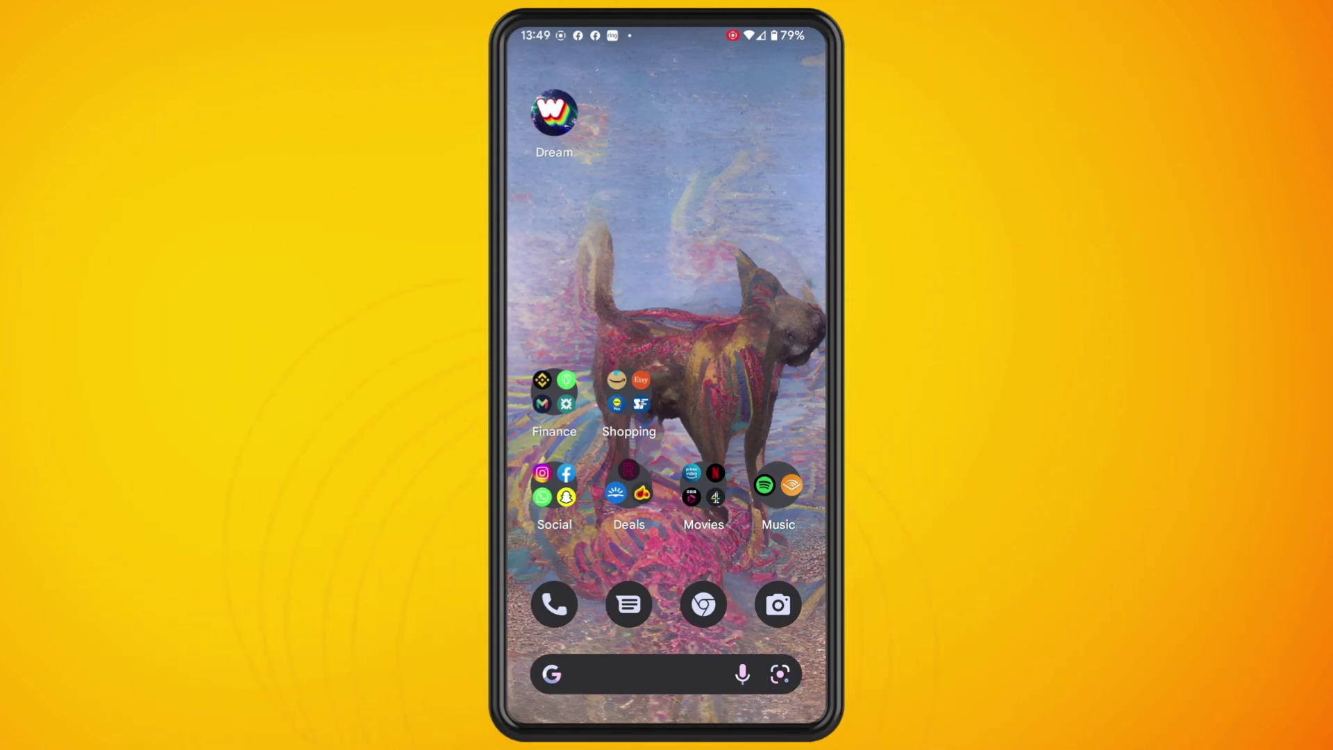
Launch WhatsApp from the Social folder on the Android home screen
click(555, 485)
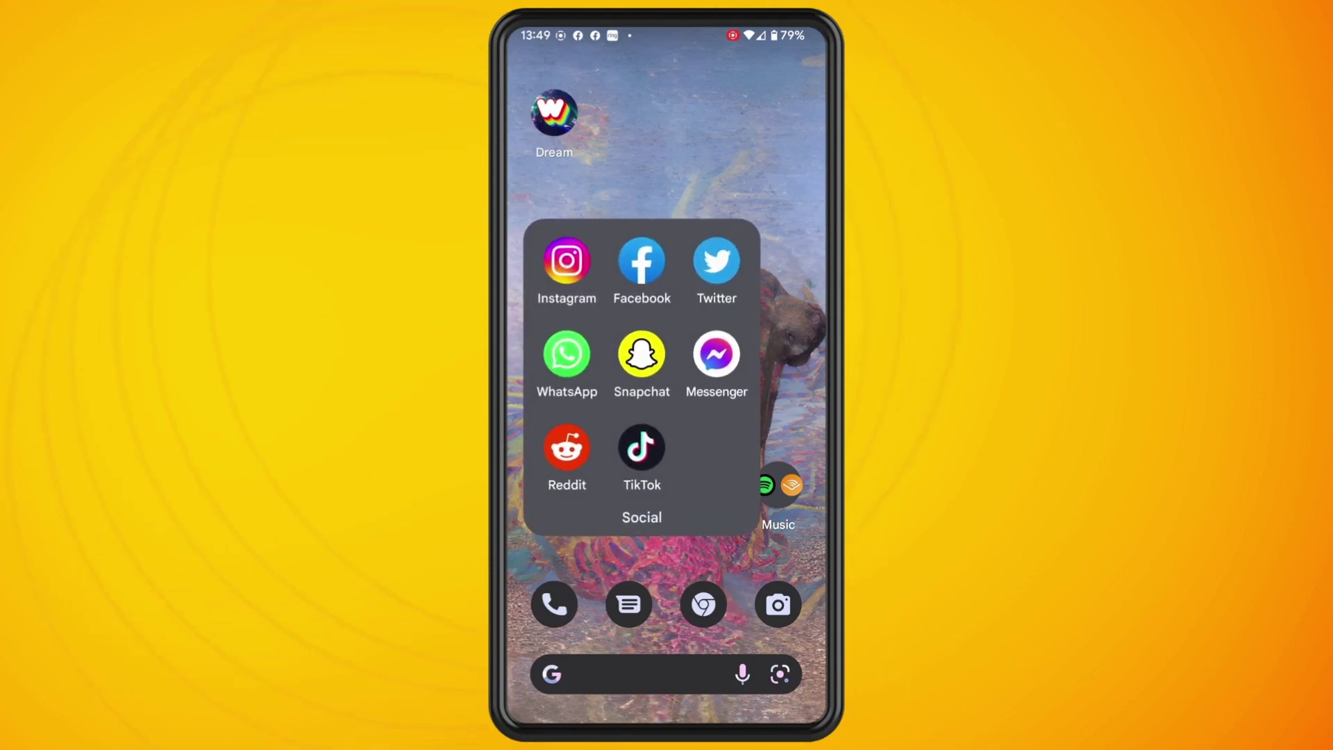
click(566, 355)
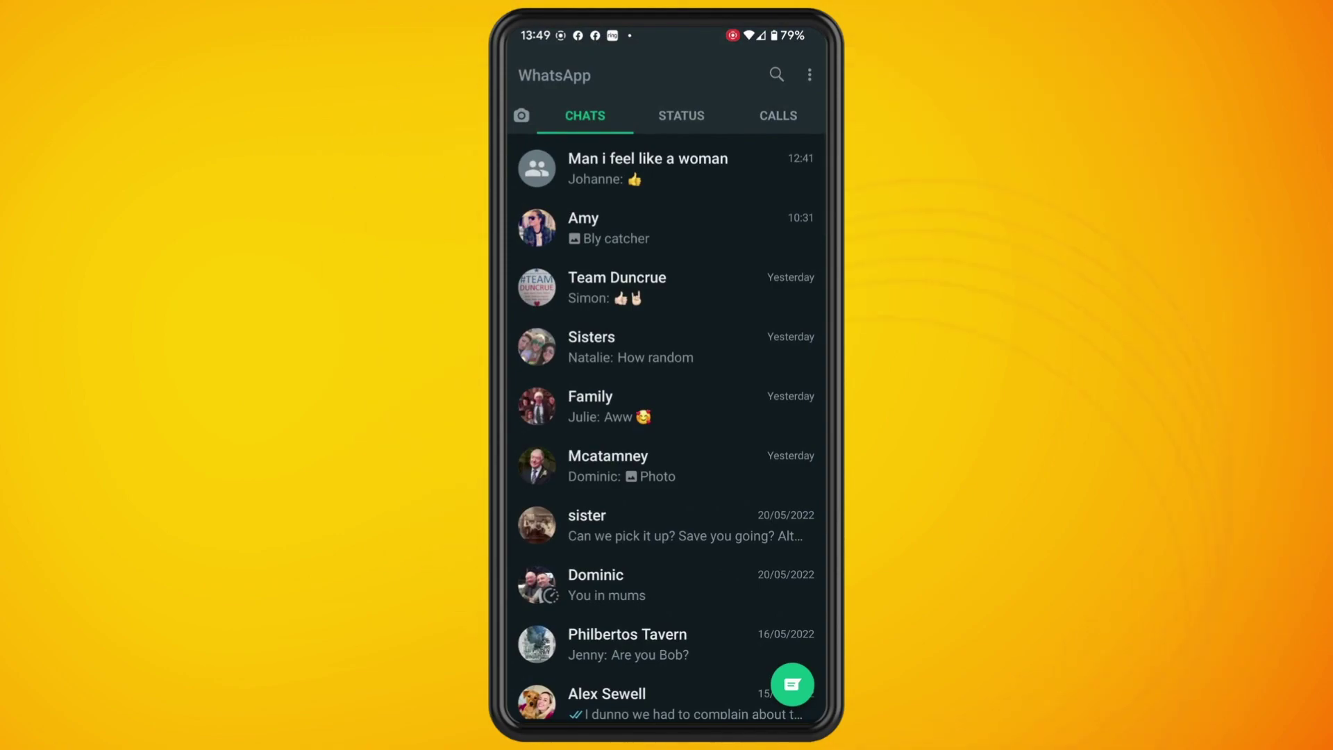
Open WhatsApp Settings from the overflow menu, then its Storage and data page
click(809, 76)
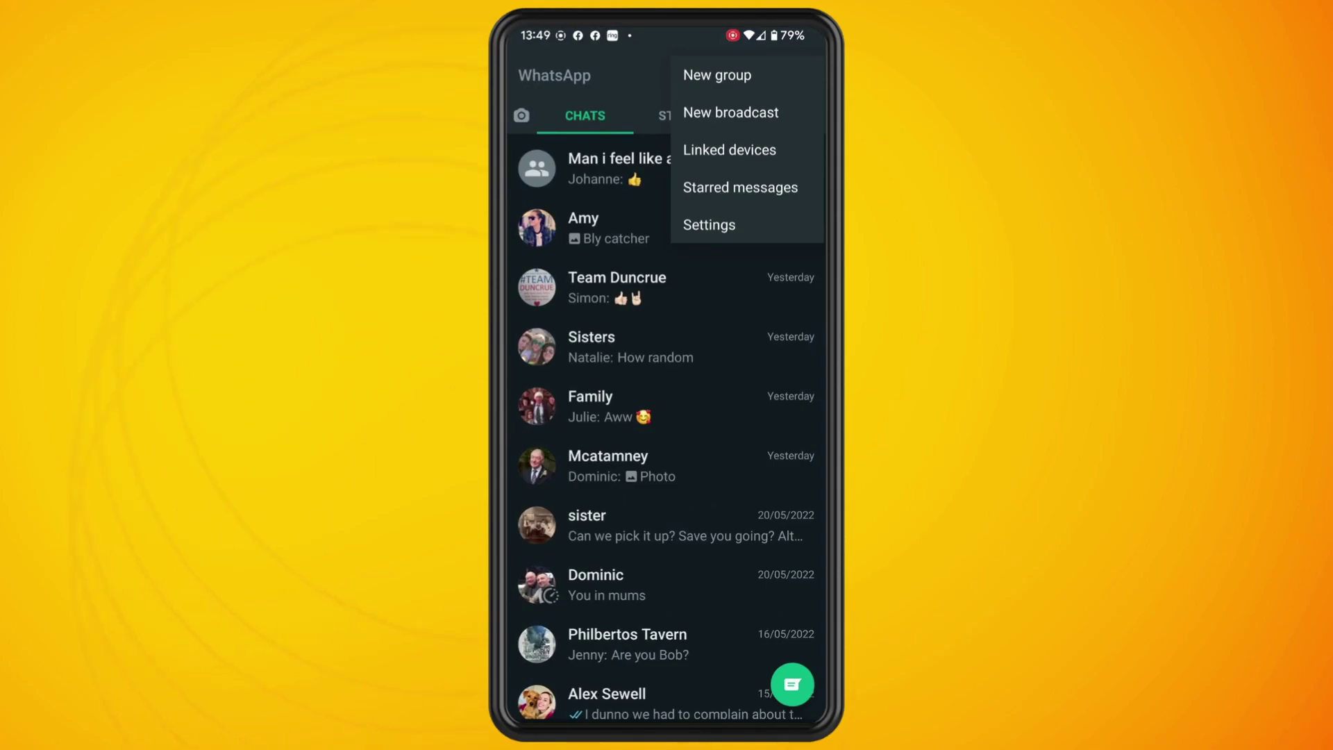
click(710, 226)
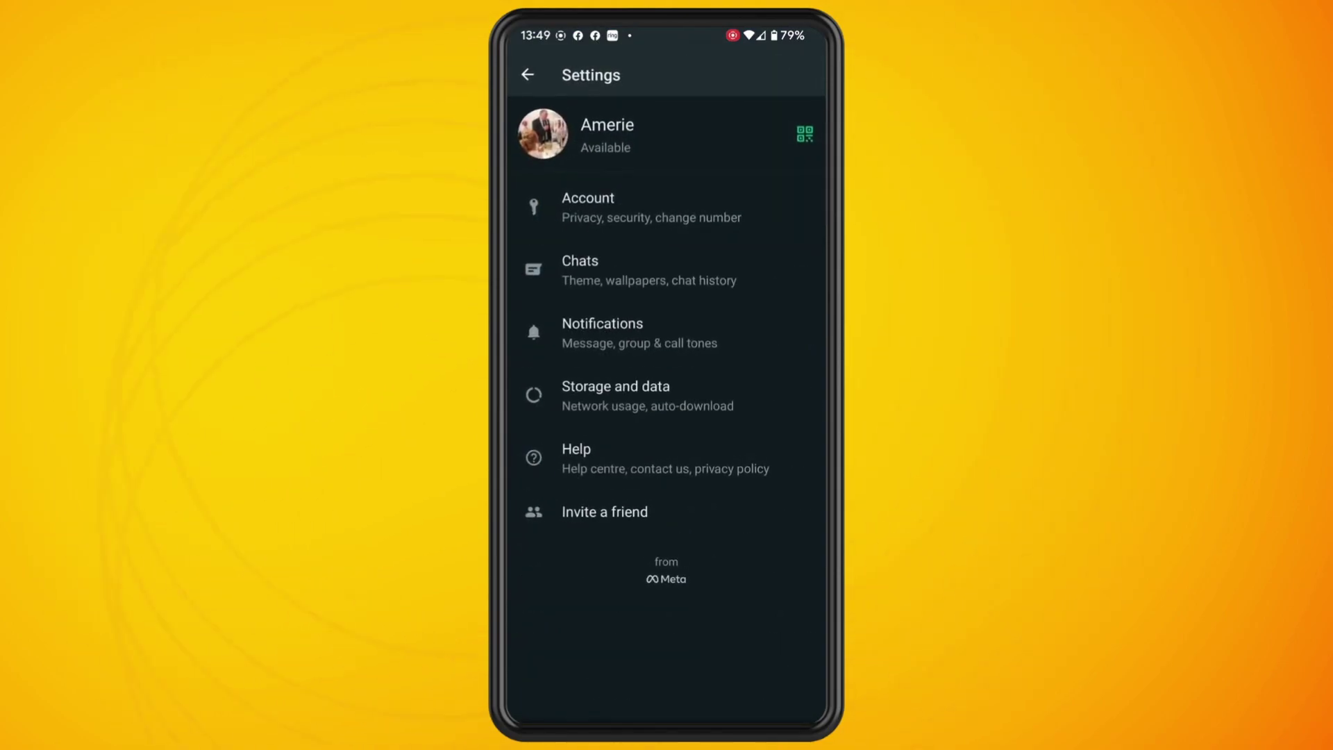
click(615, 395)
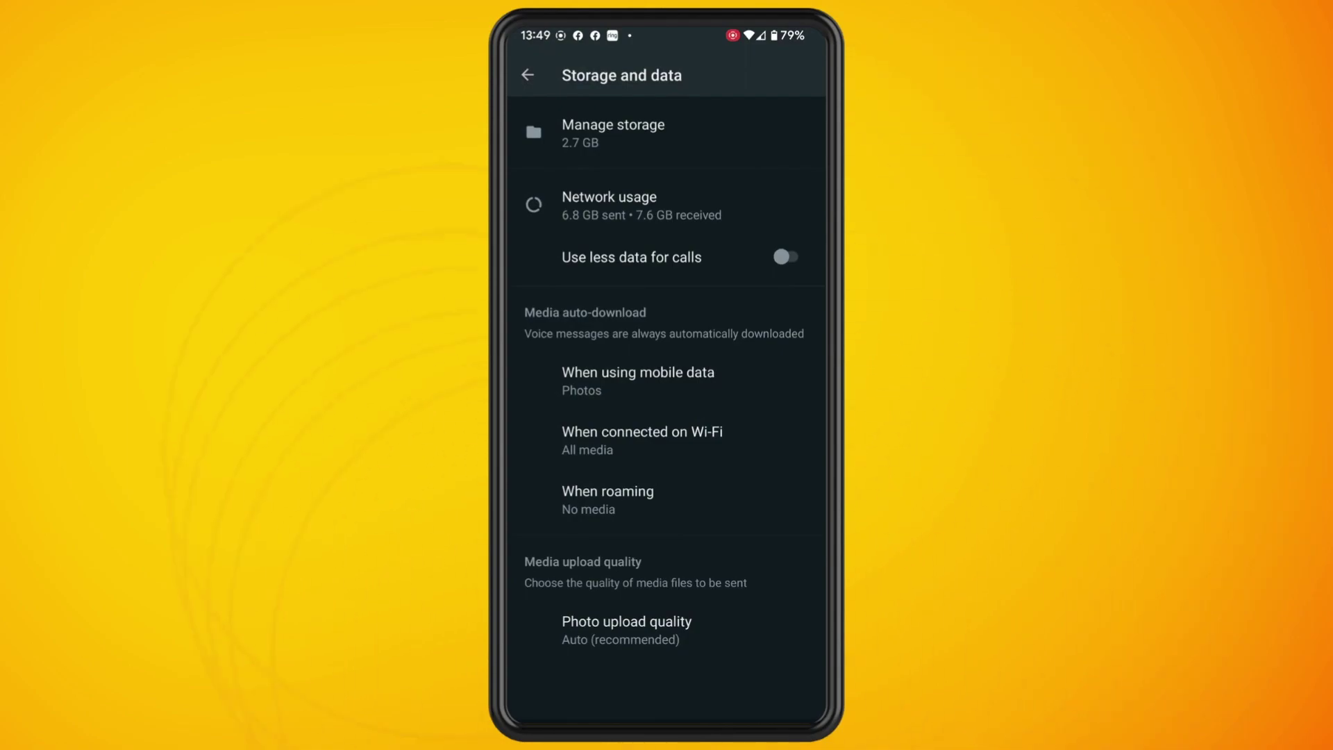
click(641, 440)
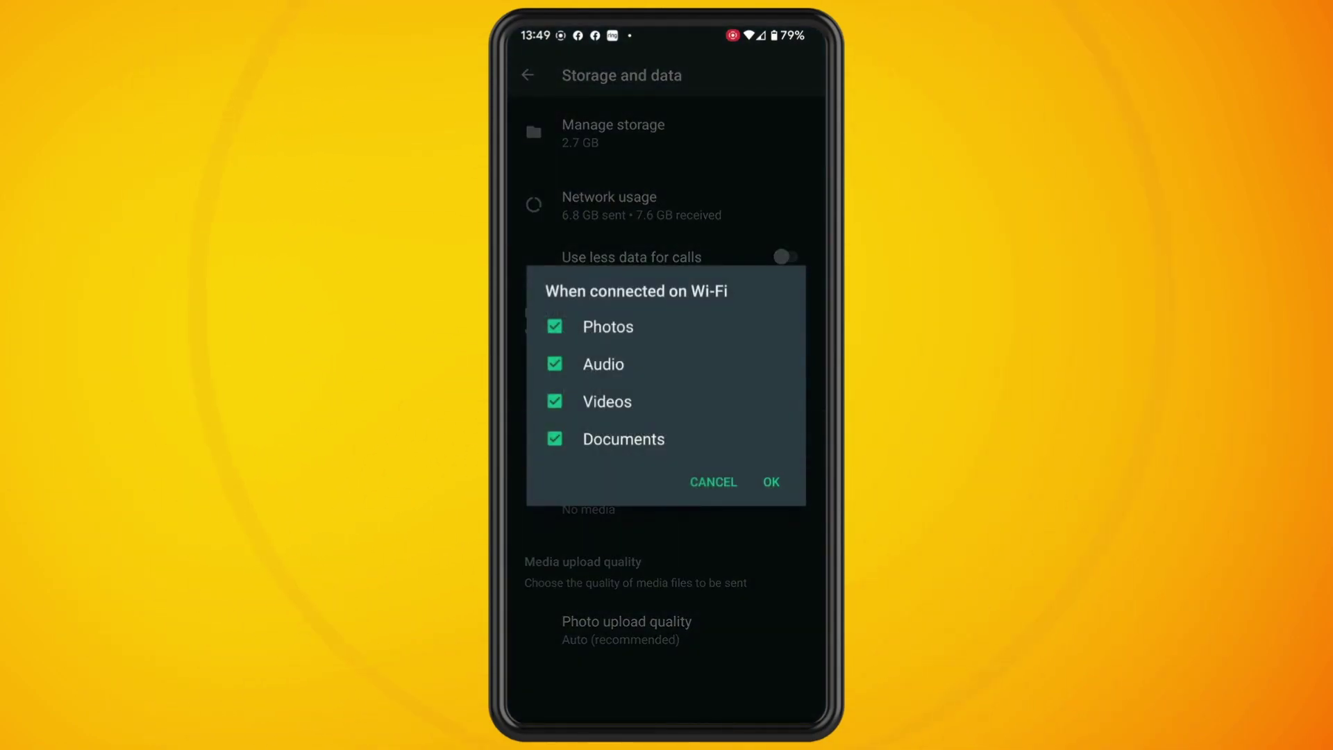
click(771, 482)
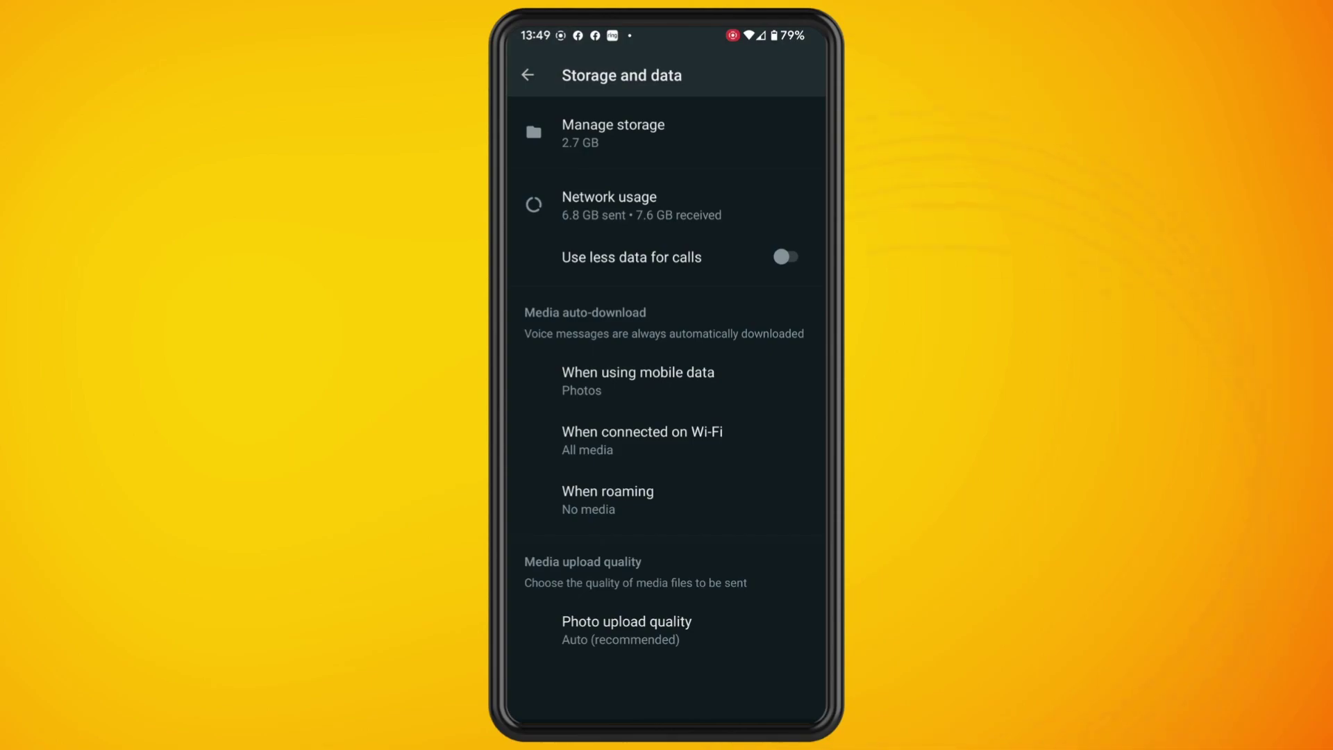
Go back from Storage and data to the main WhatsApp Settings page
key(Escape)
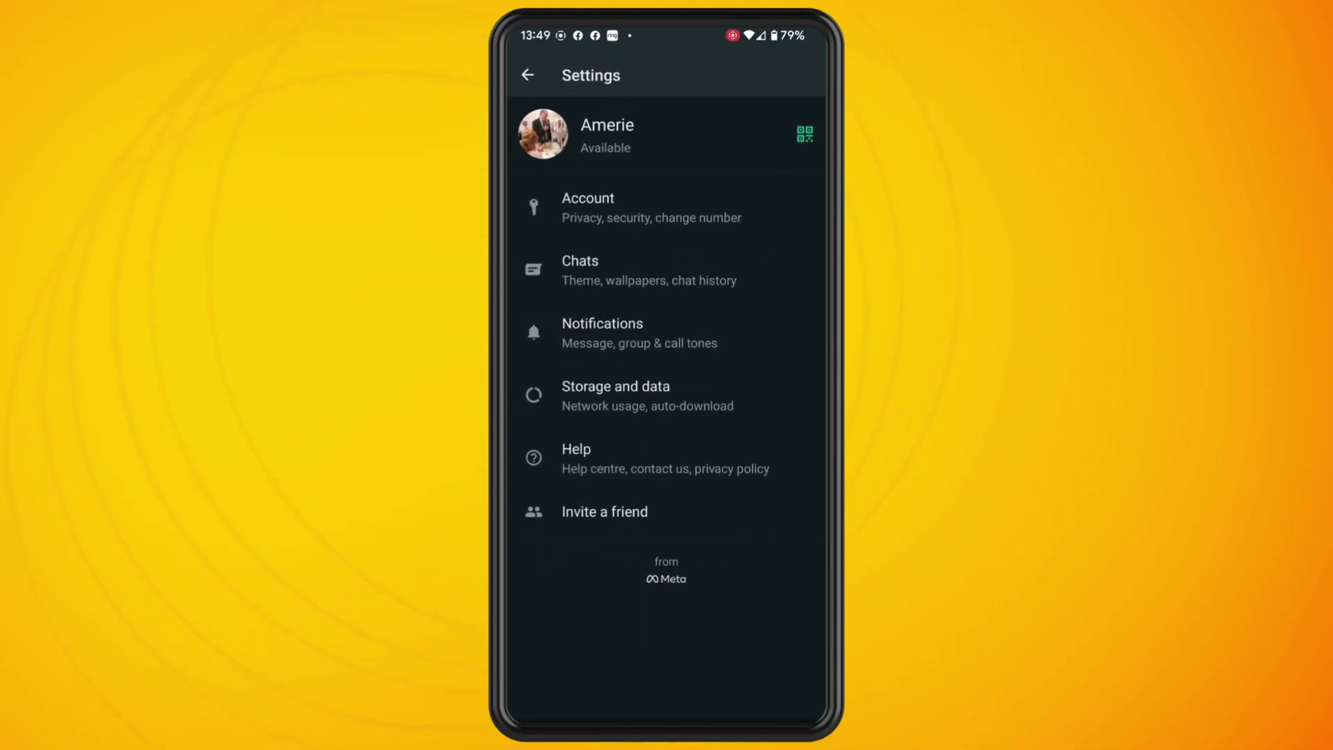